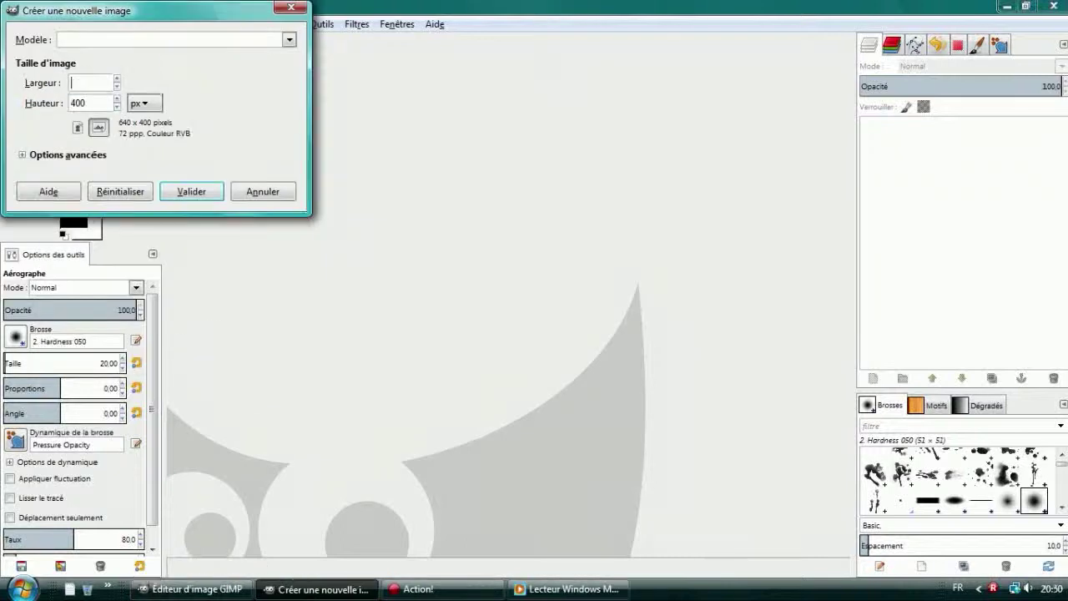
Paste the etoile.jpg starfield into the blank 1080×720 image as its own layer.
{"action": "key", "text": "ctrl+o"}
{"action": "scroll", "coordinate": [342, 242], "scroll_direction": "down", "scroll_amount": 5}
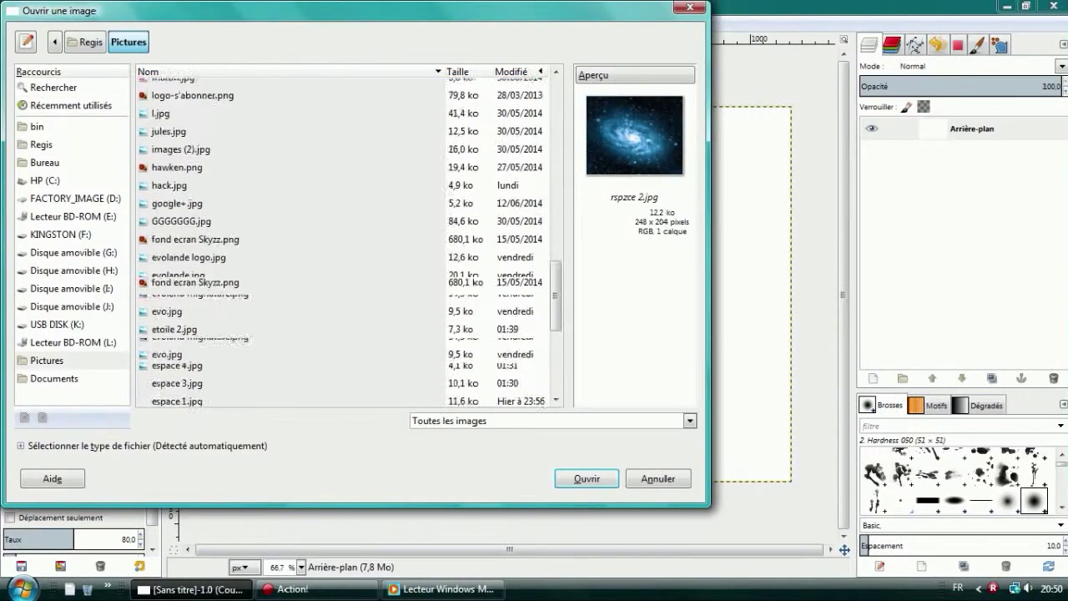
{"action": "scroll", "coordinate": [342, 242], "scroll_direction": "down", "scroll_amount": 5}
{"action": "key", "text": "Return"}
{"action": "left_click", "coordinate": [188, 49]}
{"action": "key", "text": "ctrl+v"}
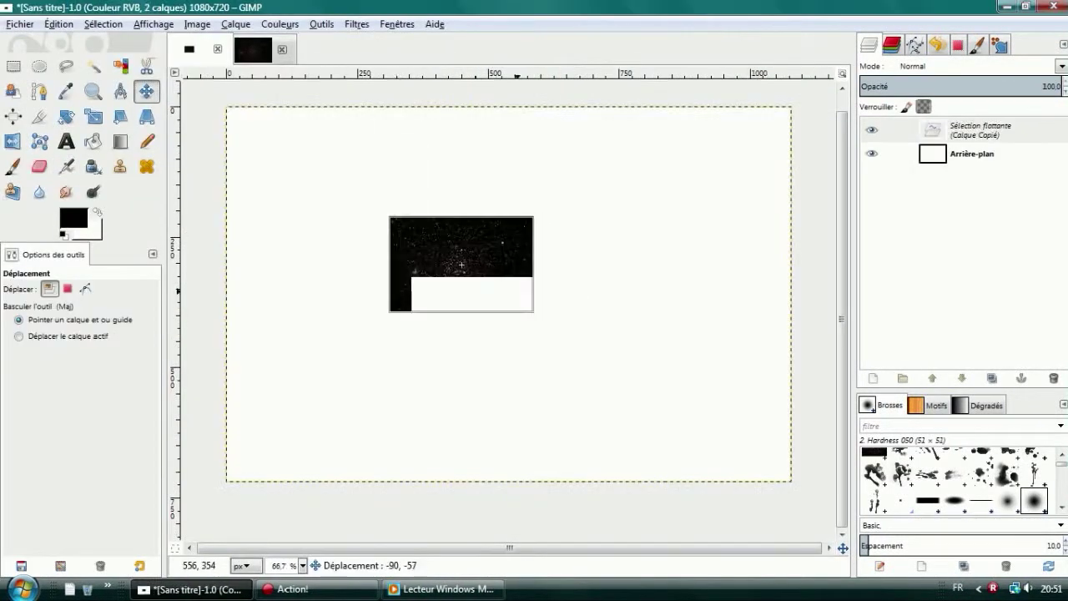
{"action": "key", "text": "ctrl+shift+n"}
Duplicate and move the star layer into a 2×2 tiling of star tiles.
{"action": "key", "text": "c"}
{"action": "left_click_drag", "start_coordinate": [499, 284], "coordinate": [584, 317]}
{"action": "key", "text": "ctrl+z"}
{"action": "key", "text": "m"}
{"action": "key", "text": "shift+ctrl+d"}
{"action": "key", "text": "shift+ctrl+d"}
{"action": "mouse_move", "coordinate": [461, 263]}
{"action": "left_mouse_down"}
{"action": "mouse_move", "coordinate": [317, 264]}
{"action": "mouse_move", "coordinate": [462, 359]}
{"action": "left_mouse_up"}
{"action": "key", "text": "shift+ctrl+d"}
{"action": "key", "text": "c"}
{"action": "left_click", "coordinate": [453, 334], "text": "ctrl"}
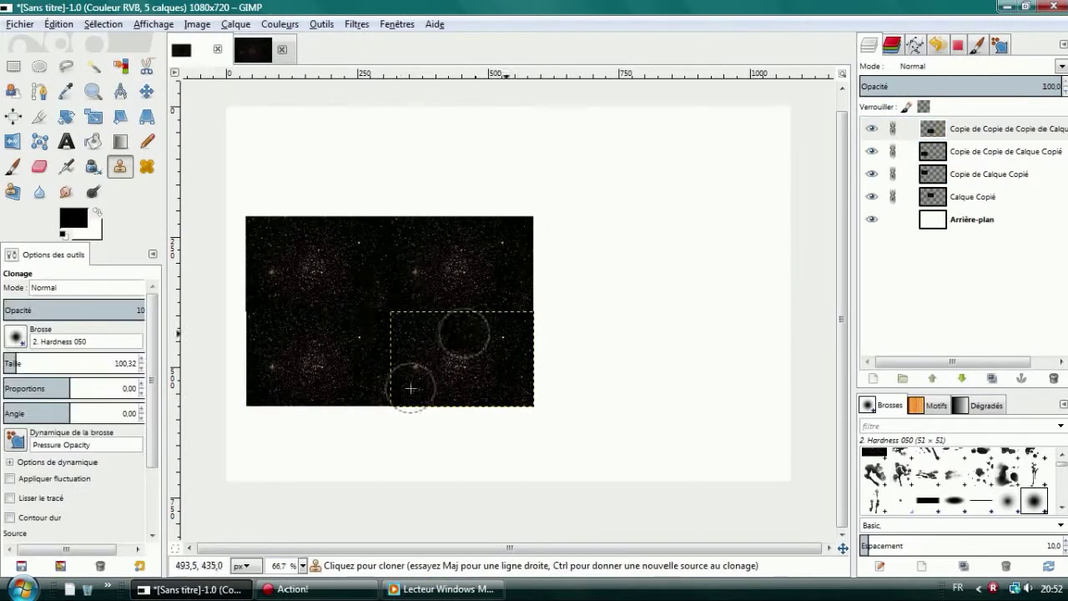
{"action": "left_click_drag", "start_coordinate": [470, 400], "coordinate": [482, 361]}
Clone stars onto the background along the bottom edge, right side and upper area.
{"action": "key", "text": "End"}
{"action": "left_click_drag", "start_coordinate": [455, 422], "coordinate": [384, 451]}
{"action": "left_click_drag", "start_coordinate": [484, 432], "coordinate": [274, 460]}
{"action": "left_click", "coordinate": [260, 378], "text": "ctrl"}
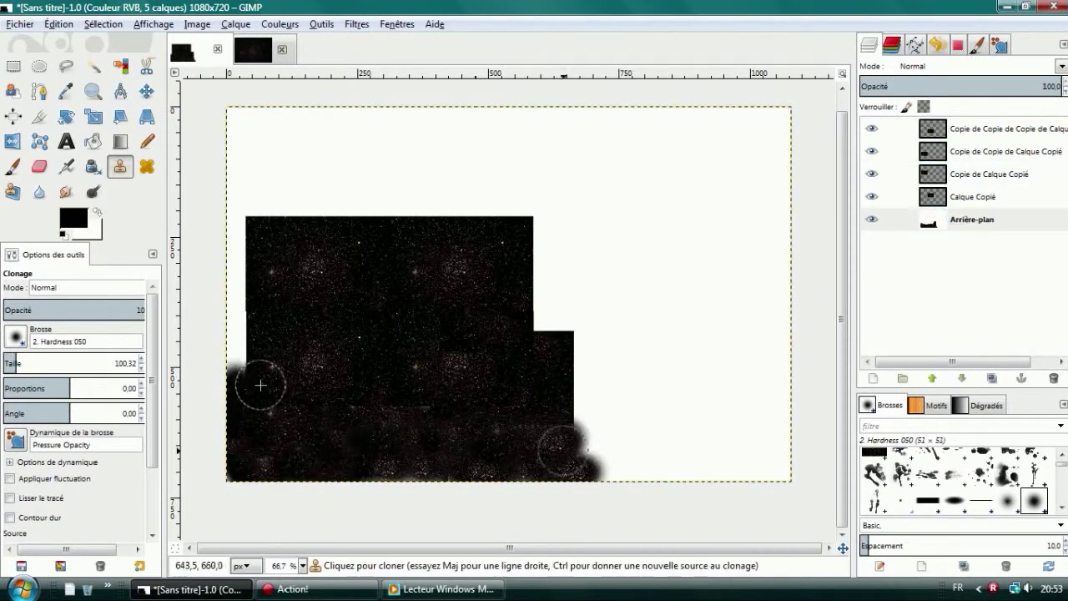
{"action": "mouse_move", "coordinate": [789, 434]}
{"action": "left_mouse_down"}
{"action": "mouse_move", "coordinate": [662, 453]}
{"action": "mouse_move", "coordinate": [592, 374]}
{"action": "mouse_move", "coordinate": [572, 425]}
{"action": "mouse_move", "coordinate": [585, 309]}
{"action": "mouse_move", "coordinate": [562, 291]}
{"action": "mouse_move", "coordinate": [590, 298]}
{"action": "left_mouse_up"}
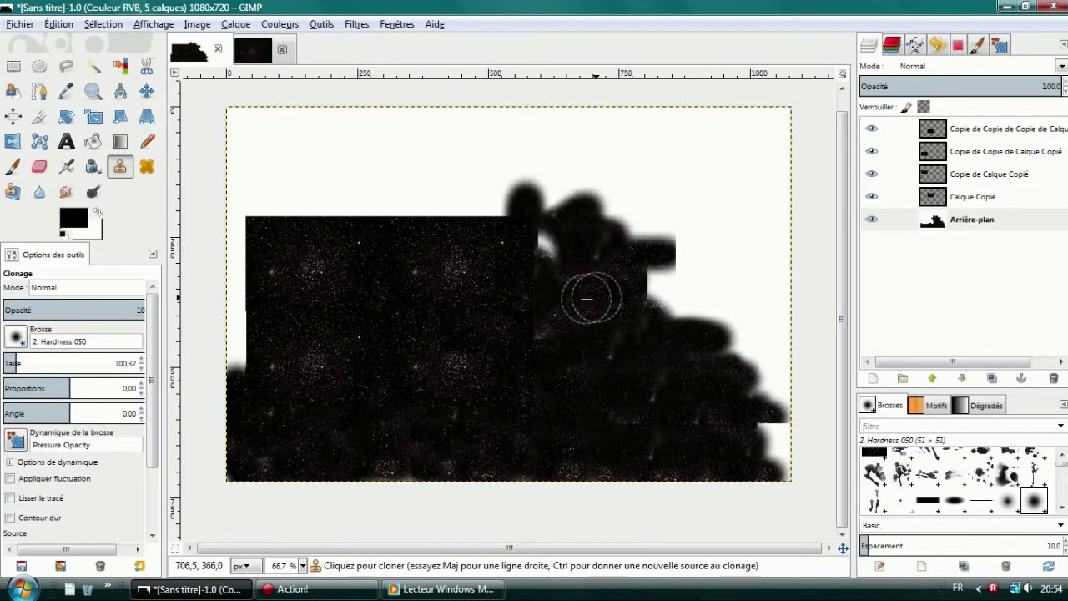
{"action": "left_click", "coordinate": [519, 234], "text": "ctrl"}
{"action": "left_click_drag", "start_coordinate": [492, 196], "coordinate": [416, 214]}
Clone dark stars over the remaining white patches at the edges and upper corners.
{"action": "mouse_move", "coordinate": [344, 210]}
{"action": "left_mouse_down"}
{"action": "mouse_move", "coordinate": [238, 351]}
{"action": "mouse_move", "coordinate": [660, 382]}
{"action": "mouse_move", "coordinate": [718, 330]}
{"action": "mouse_move", "coordinate": [639, 450]}
{"action": "left_mouse_up"}
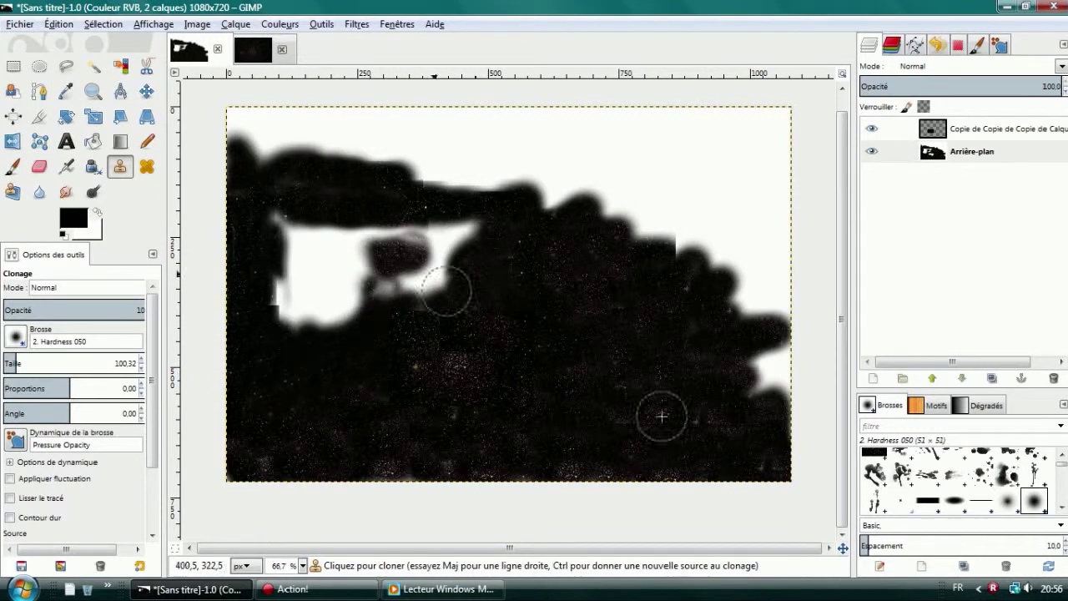
{"action": "left_click_drag", "start_coordinate": [445, 290], "coordinate": [537, 280]}
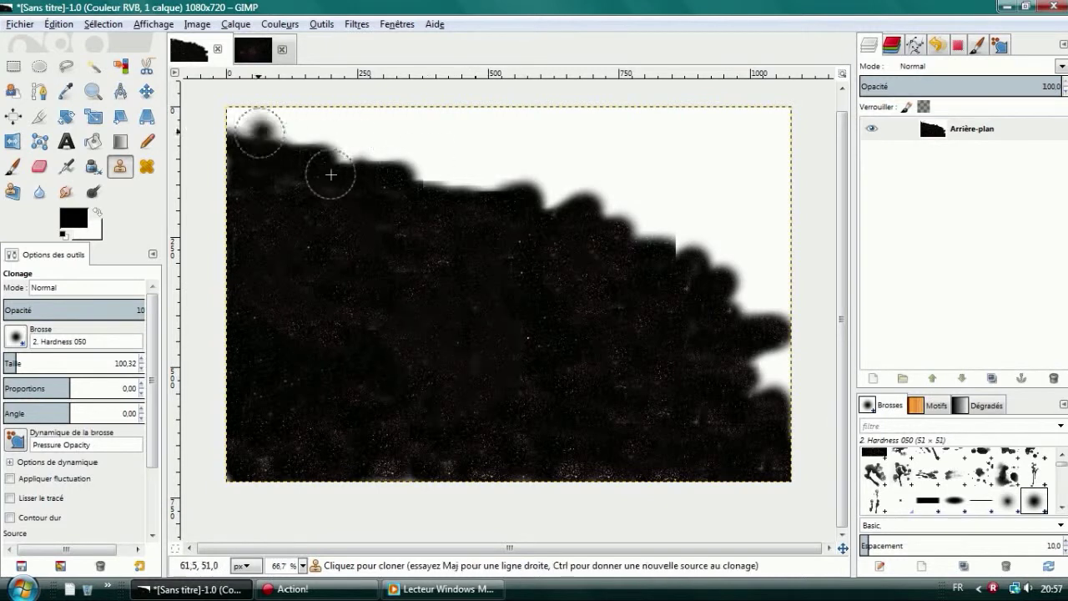
{"action": "left_click_drag", "start_coordinate": [331, 175], "coordinate": [382, 174]}
{"action": "left_click_drag", "start_coordinate": [763, 405], "coordinate": [528, 300]}
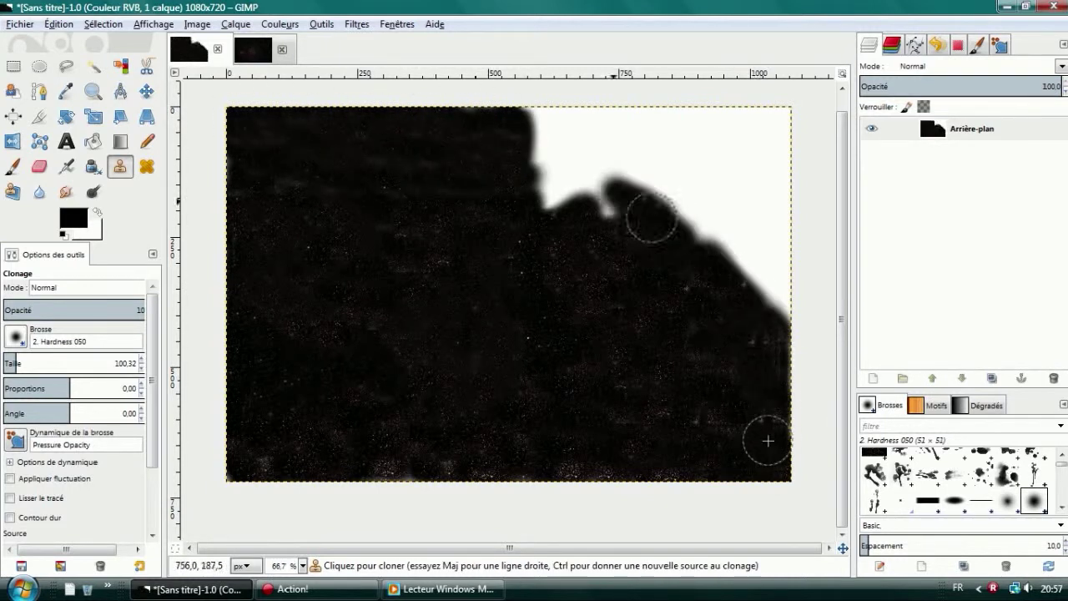
{"action": "mouse_move", "coordinate": [716, 237]}
{"action": "left_mouse_down"}
{"action": "mouse_move", "coordinate": [781, 225]}
{"action": "mouse_move", "coordinate": [768, 192]}
{"action": "mouse_move", "coordinate": [415, 276]}
{"action": "left_mouse_up"}
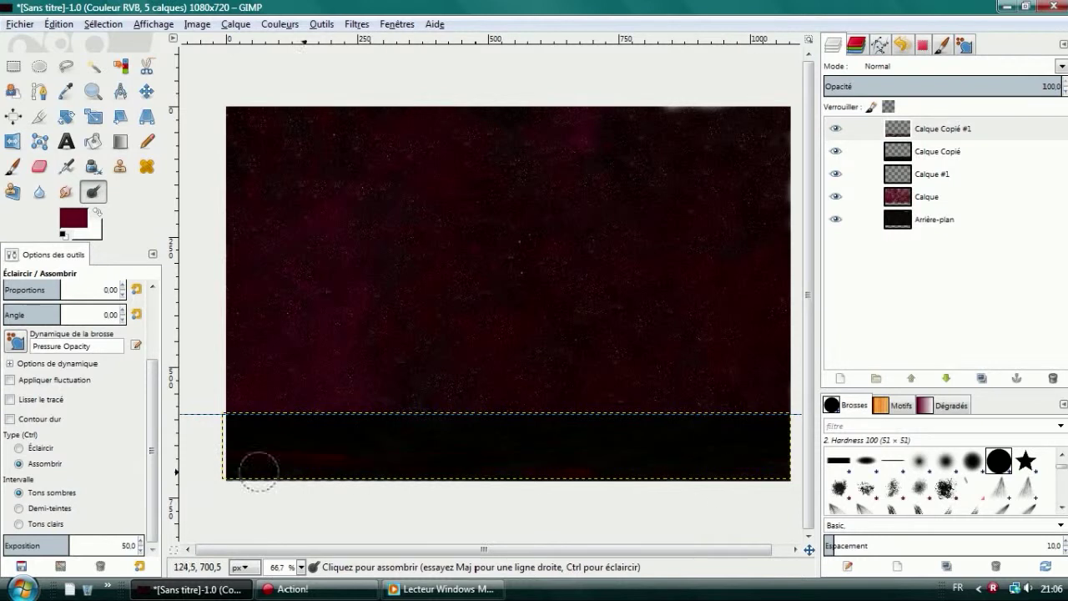
Apply Lighting Effects to layer Calque Copié #1 for a pale glow on the bottom strip.
{"action": "left_click", "coordinate": [938, 174]}
{"action": "key", "text": "m"}
{"action": "left_click", "coordinate": [943, 128]}
{"action": "left_click", "coordinate": [356, 23]}
{"action": "left_click", "coordinate": [426, 60]}
{"action": "left_click", "coordinate": [895, 439]}
{"action": "left_click", "coordinate": [357, 24]}
{"action": "left_click", "coordinate": [680, 209]}
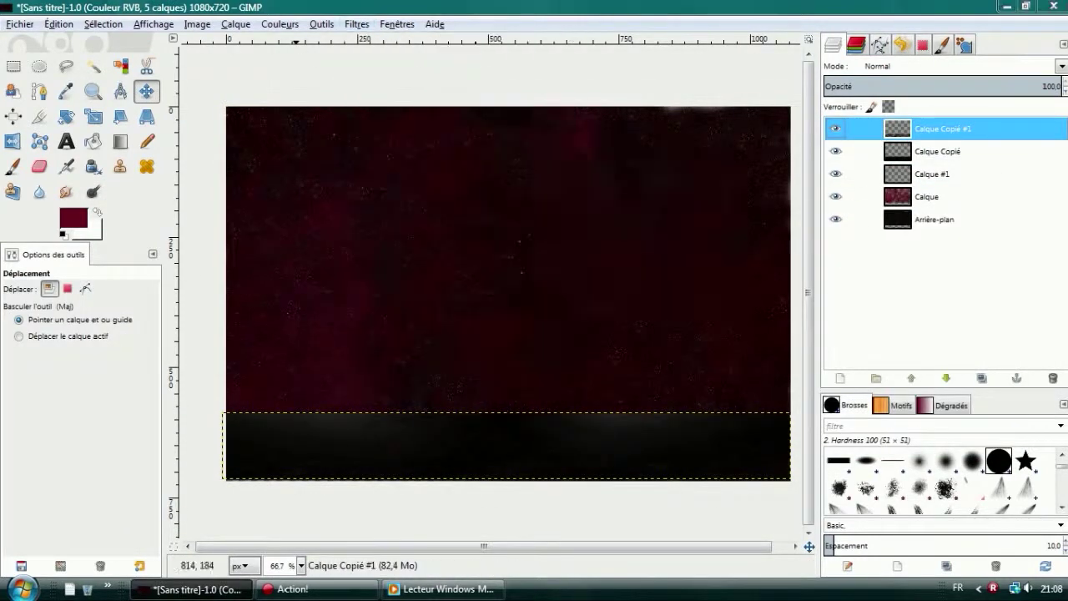
{"action": "key", "text": "ctrl+Page_Down"}
{"action": "key", "text": "ctrl+Page_Down"}
{"action": "key", "text": "ctrl+Page_Down"}
{"action": "key", "text": "Return"}
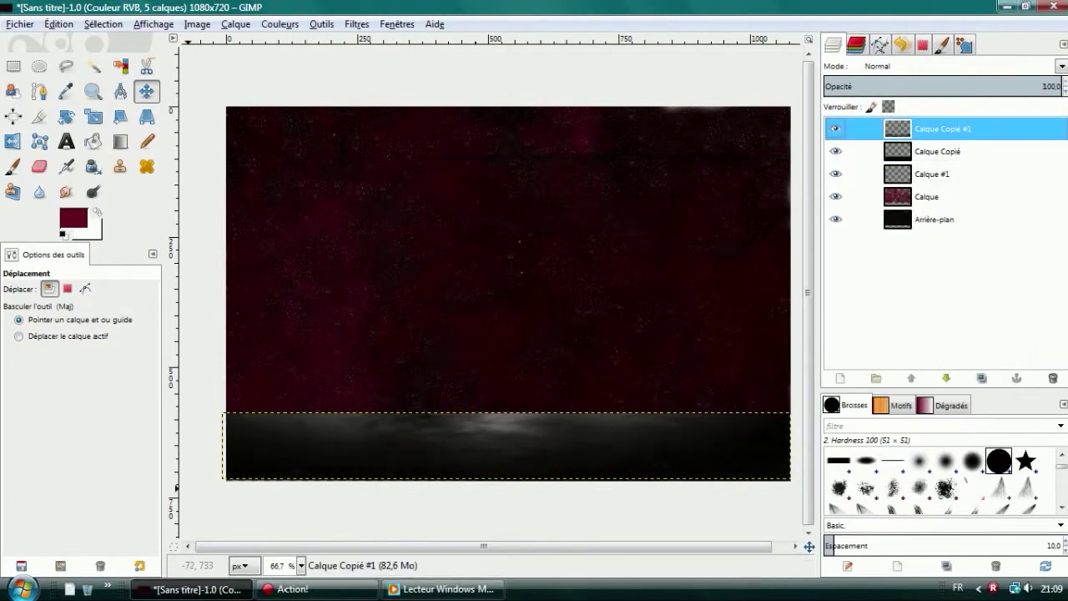
{"action": "key", "text": "ctrl+o"}
Cut the reflection from planette 5.jpg and paste the ellipse-selected moon into the poster as a layer.
{"action": "key", "text": "Return"}
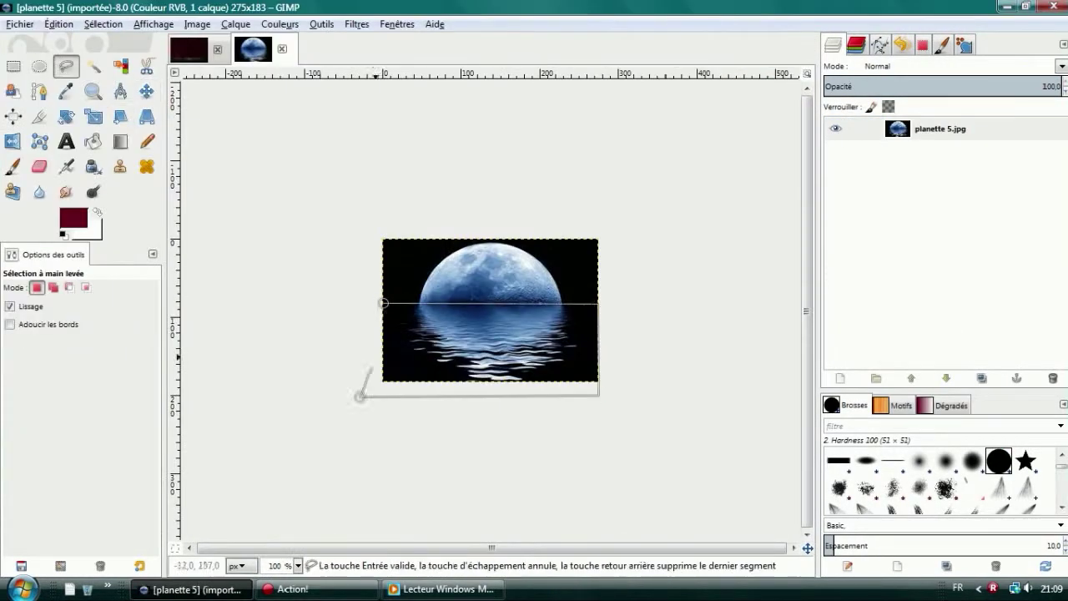
{"action": "key", "text": "Return"}
{"action": "key", "text": "ctrl+x"}
{"action": "key", "text": "e"}
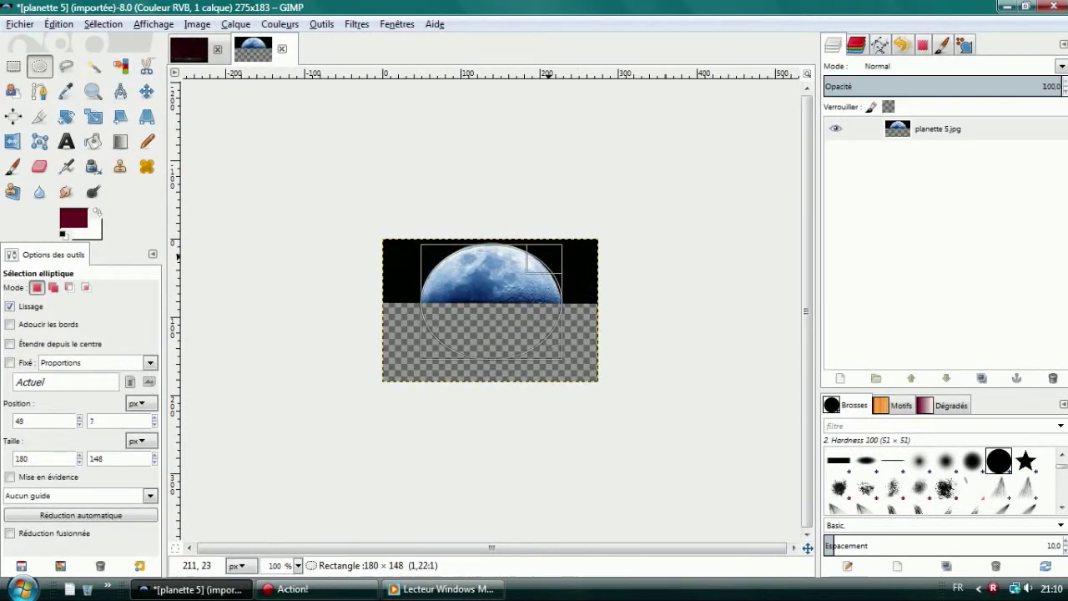
{"action": "key", "text": "ctrl+c"}
{"action": "key", "text": "alt+1"}
{"action": "key", "text": "ctrl+v"}
{"action": "key", "text": "shift+ctrl+n"}
Enlarge the moon and trace a horizon path on a new layer for stroking.
{"action": "key", "text": "shift+t"}
{"action": "key", "text": "Return"}
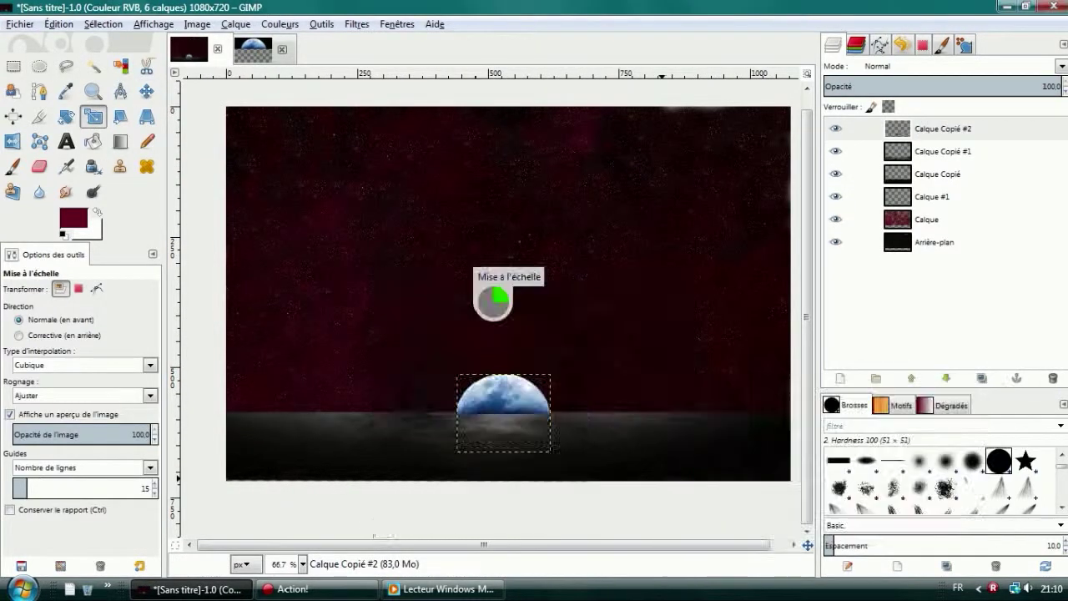
{"action": "key", "text": "b"}
{"action": "key", "text": "shift+ctrl+n"}
{"action": "key", "text": "Return"}
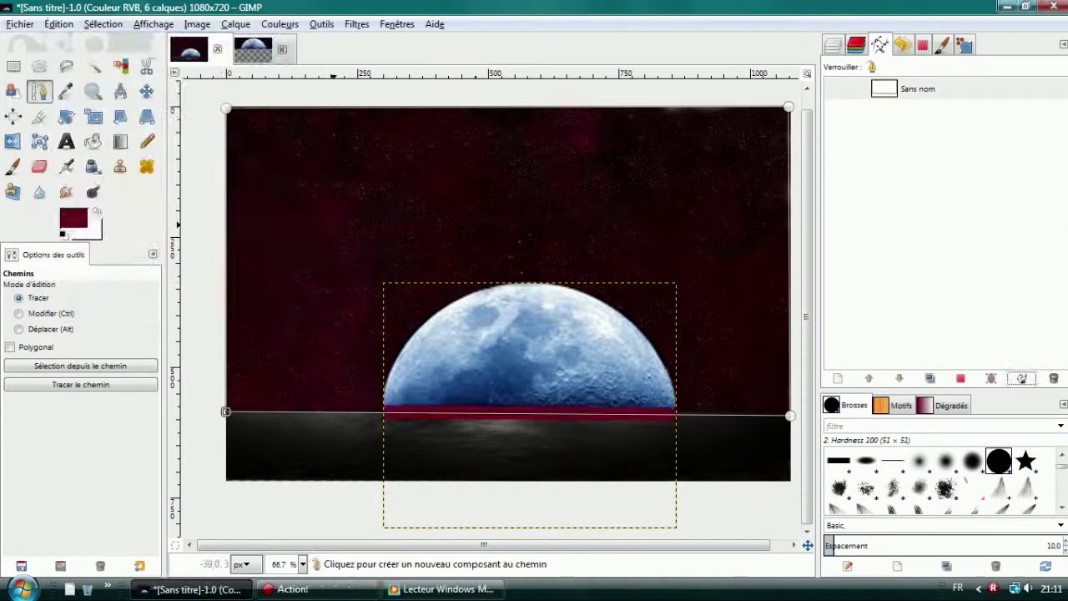
{"action": "key", "text": "Return"}
{"action": "key", "text": "Return"}
Stroke the horizon line and darken the top and right edges with path-guided brushwork.
{"action": "key", "text": "ctrl+l"}
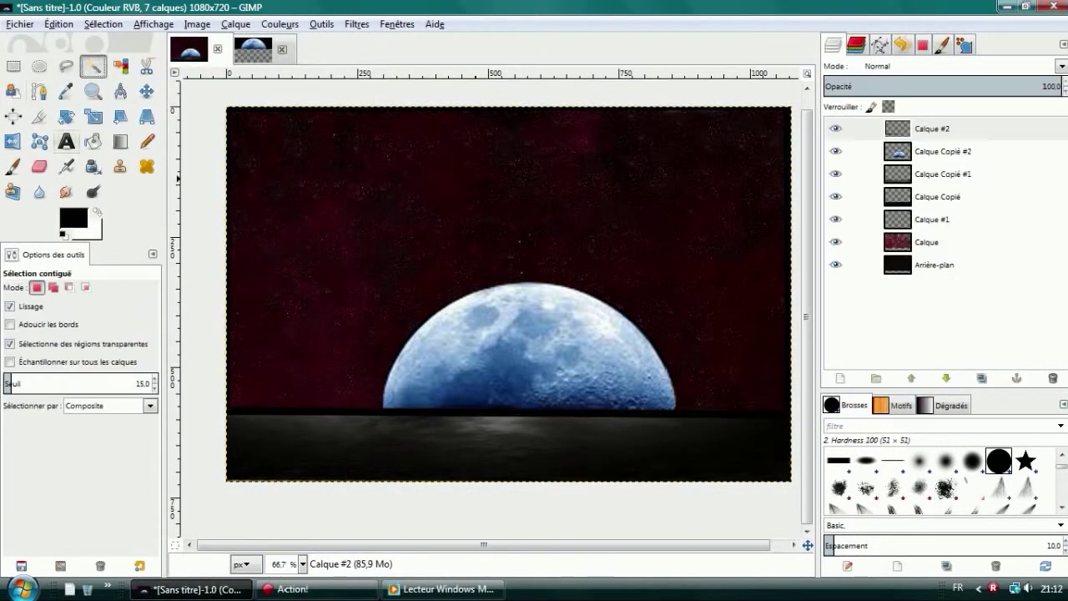
{"action": "key", "text": "p"}
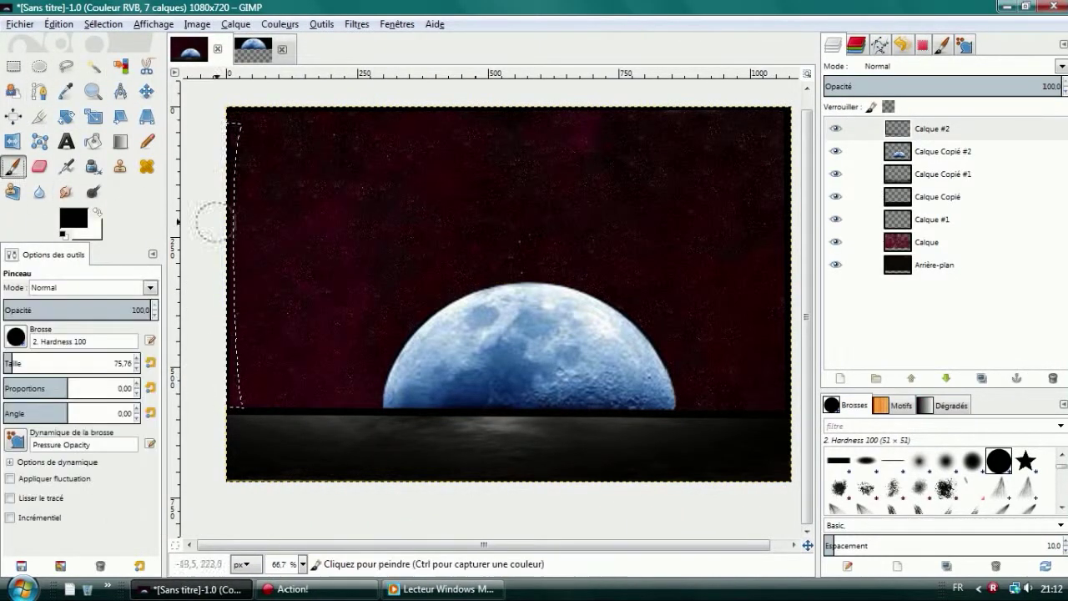
{"action": "key", "text": "b"}
{"action": "left_click", "coordinate": [775, 125]}
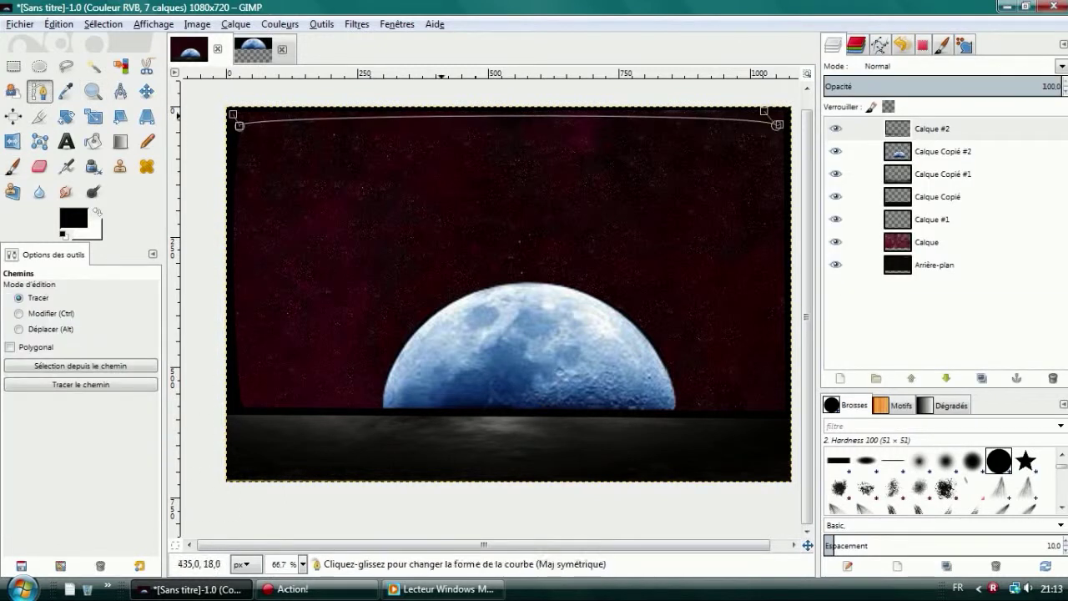
{"action": "key", "text": "p"}
{"action": "key", "text": "b"}
{"action": "left_click", "coordinate": [768, 411]}
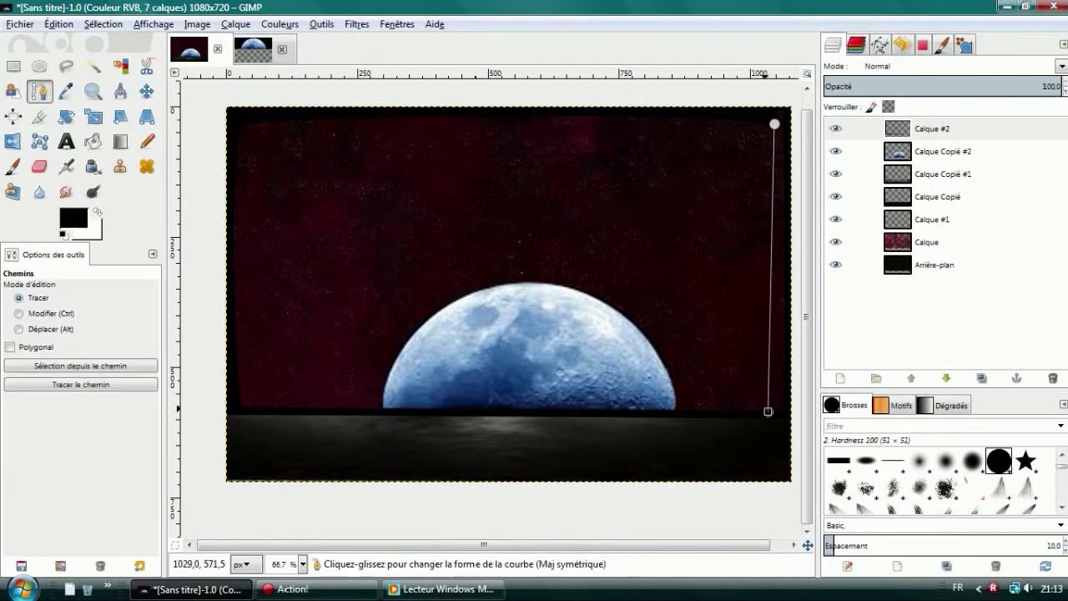
{"action": "key", "text": "p"}
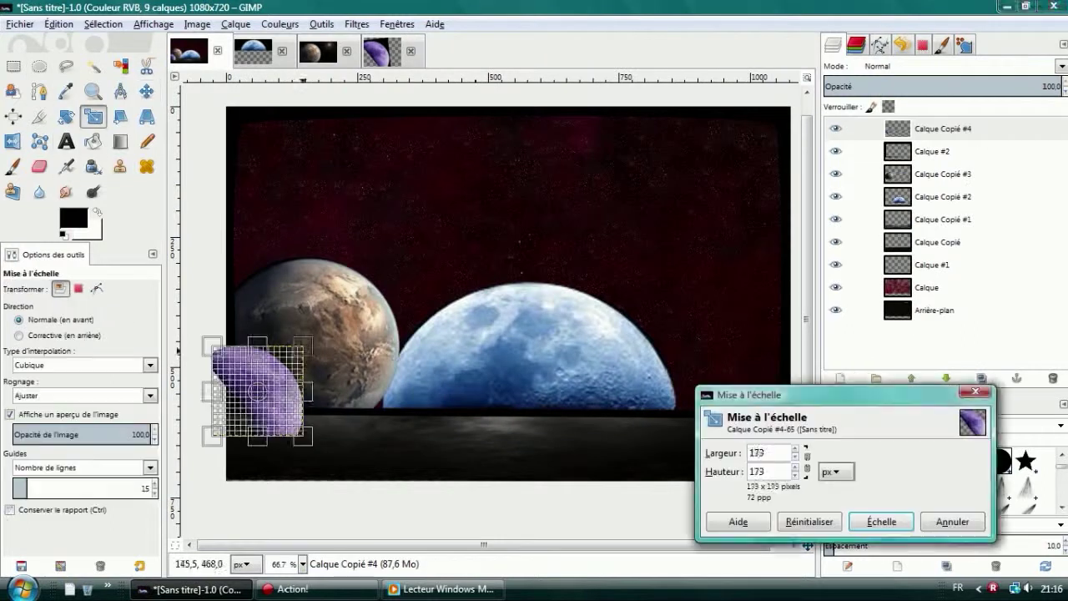
Lower the purple moon layer beneath the brown planet and begin a freehand selection.
{"action": "left_click", "coordinate": [945, 378]}
{"action": "key", "text": "f"}
{"action": "left_click", "coordinate": [215, 414]}
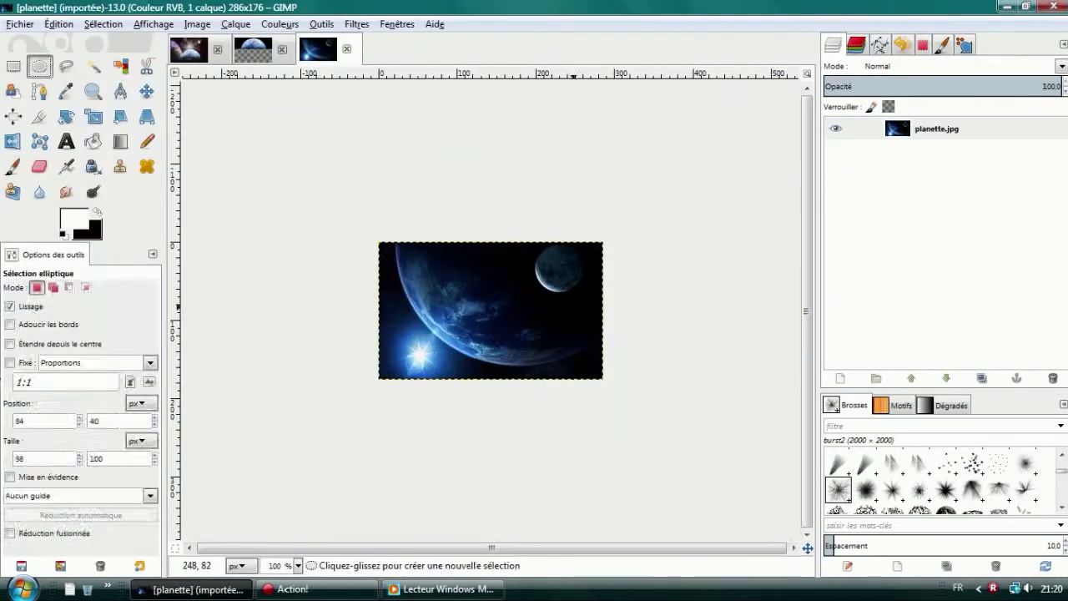
Outline the planet with an elliptical selection.
{"action": "key", "text": "e"}
{"action": "left_click_drag", "start_coordinate": [393, 375], "coordinate": [592, 292]}
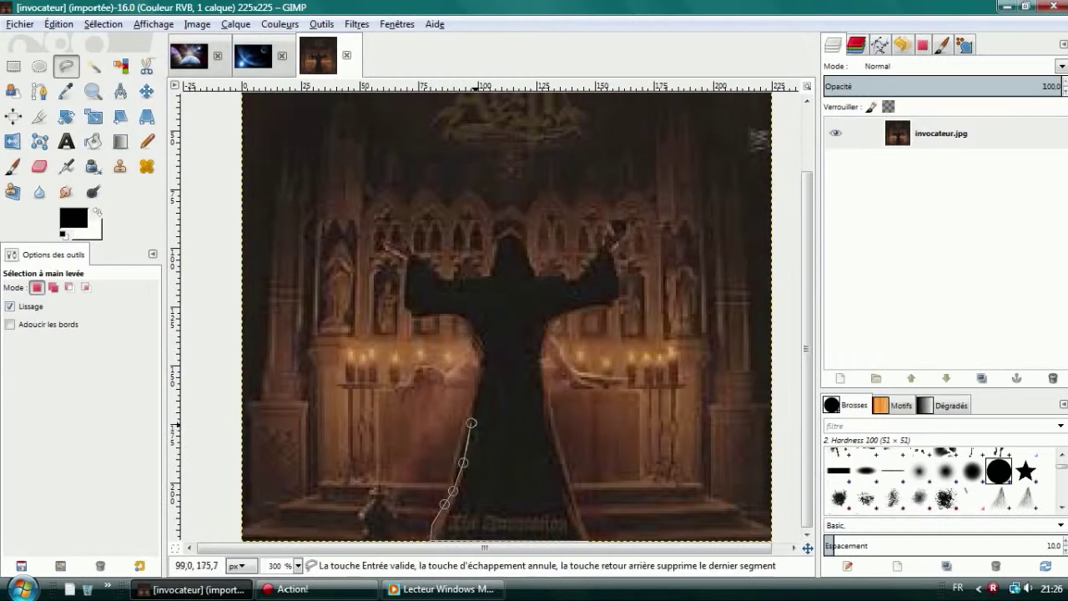
Duplicate the figure layer, perspective-flip it below as a reflection, and lower its opacity.
{"action": "scroll", "coordinate": [397, 254], "scroll_direction": "up", "scroll_amount": 3}
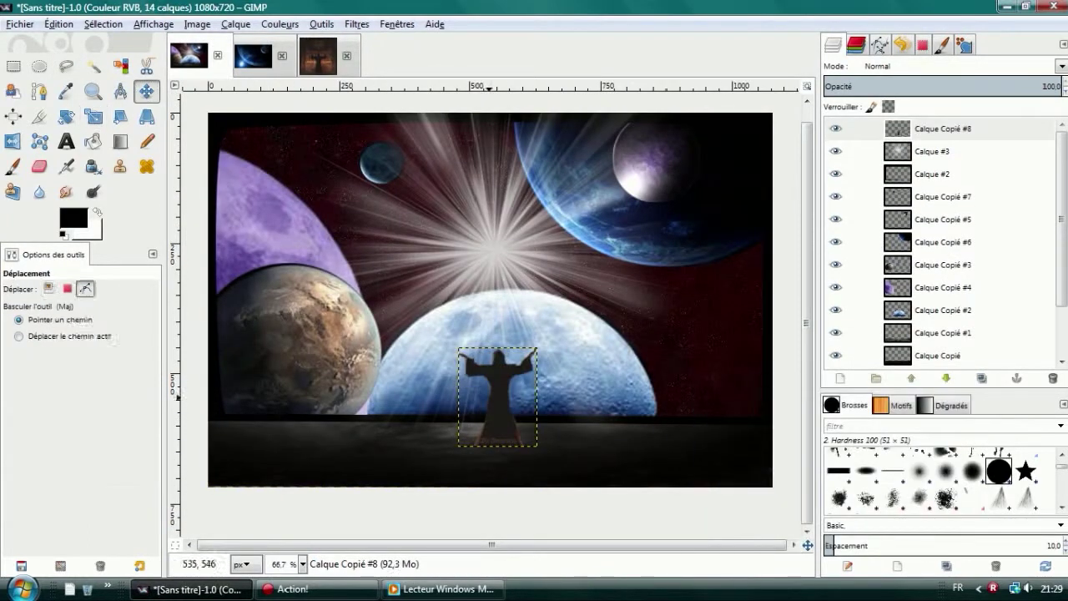
{"action": "left_click", "coordinate": [981, 378]}
{"action": "key", "text": "shift+p"}
{"action": "left_click", "coordinate": [492, 493]}
{"action": "left_click", "coordinate": [1026, 432]}
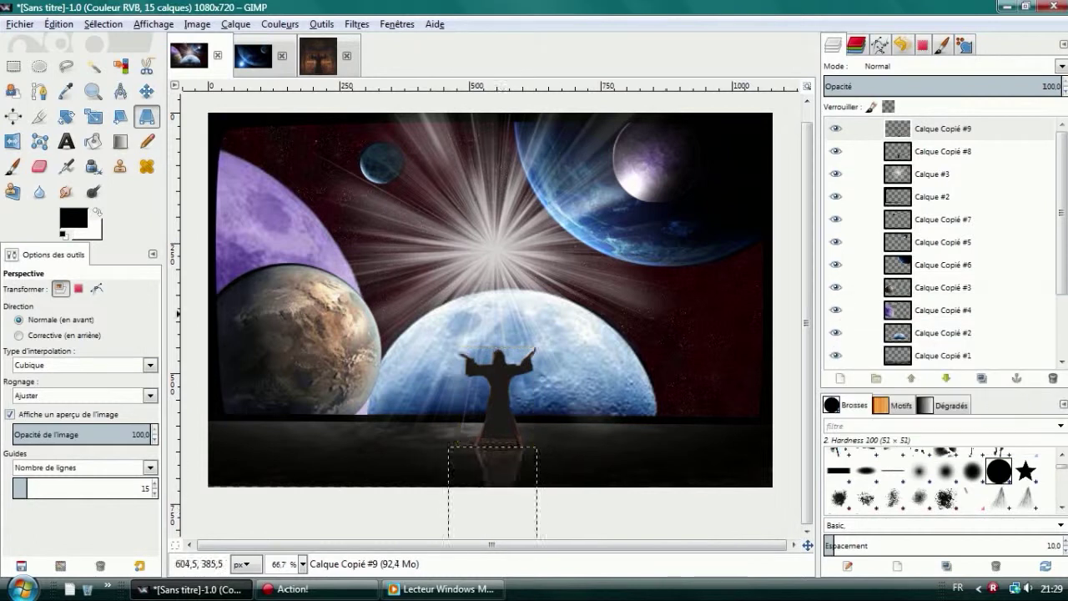
{"action": "key", "text": "2"}
{"action": "key", "text": "f"}
{"action": "key", "text": "p"}
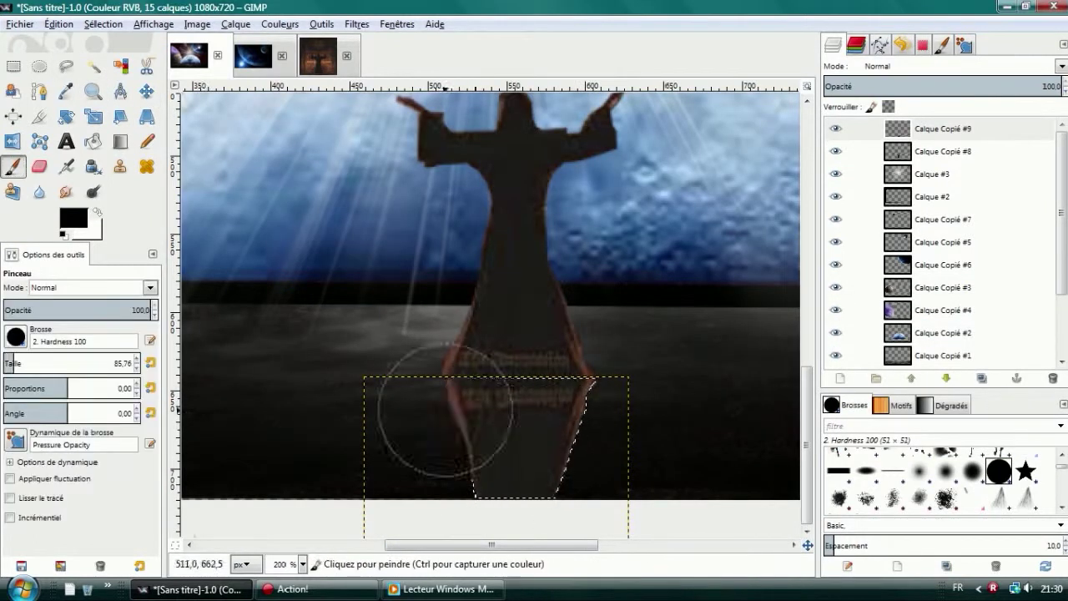
{"action": "left_click", "coordinate": [988, 86]}
Select the top-right blue planet's layer and zoom back out to the whole poster.
{"action": "left_click", "coordinate": [942, 219]}
{"action": "left_click", "coordinate": [943, 265]}
{"action": "key", "text": "z"}
{"action": "key", "text": "shift+ctrl+j"}
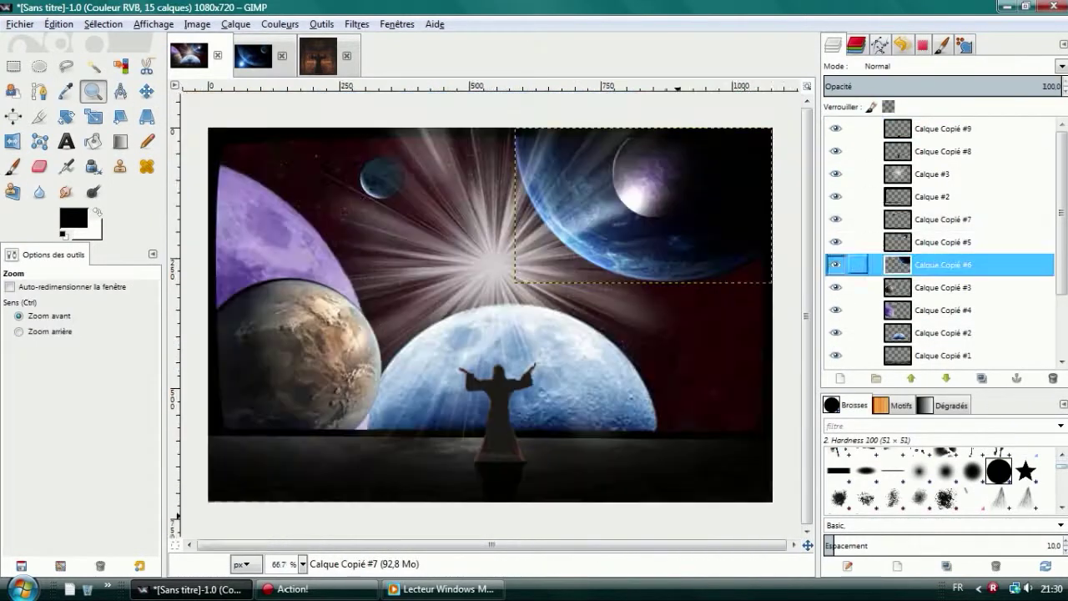
{"action": "scroll", "coordinate": [934, 480], "scroll_direction": "down", "scroll_amount": 5}
Choose a crack brush and freehand-select the purple planet on its layer.
{"action": "key", "text": "p"}
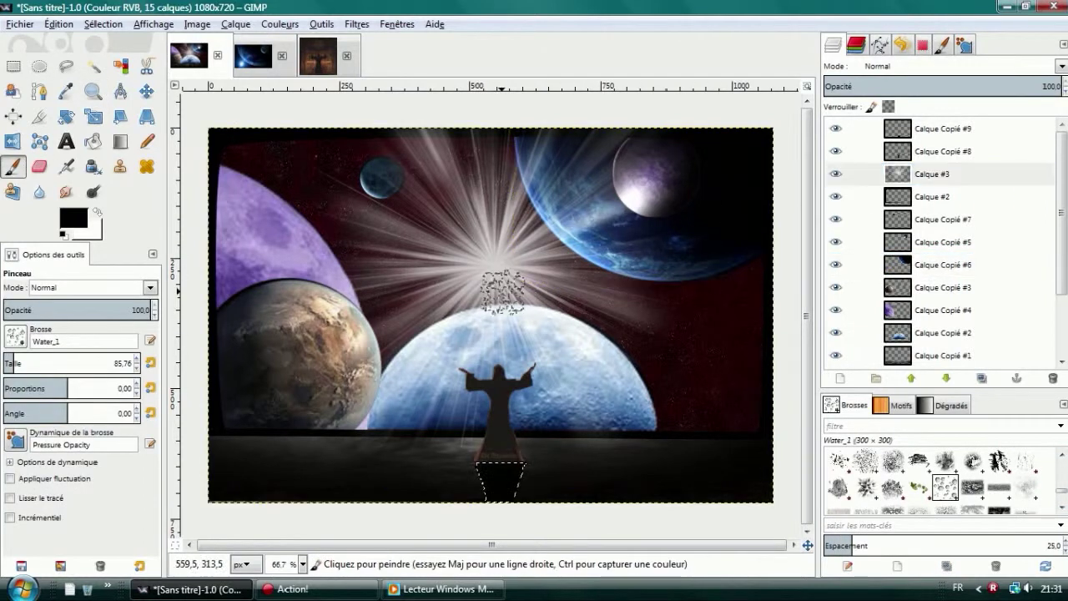
{"action": "left_click", "coordinate": [999, 480]}
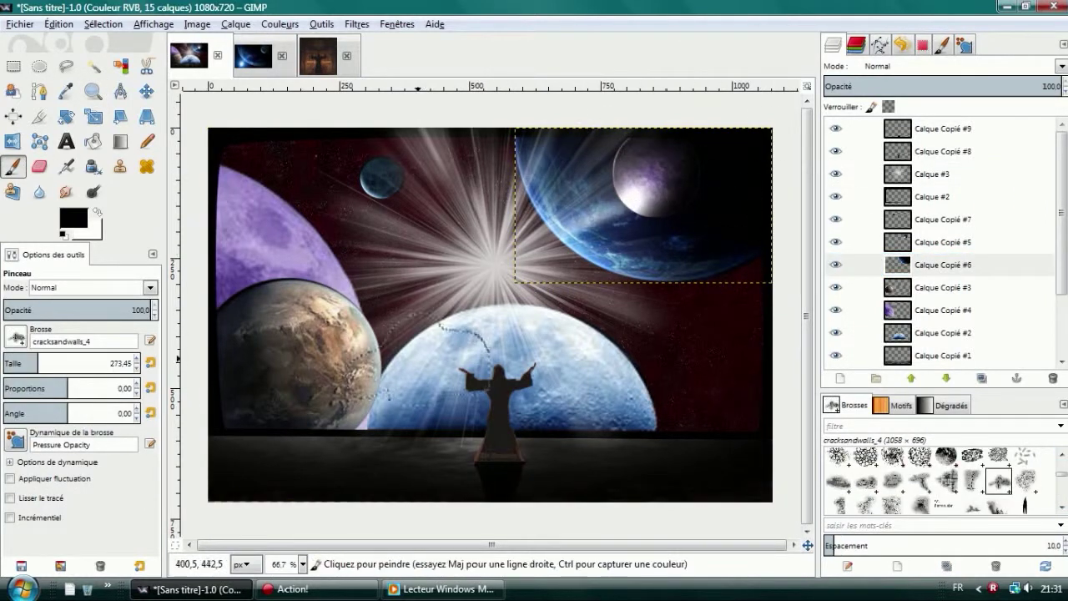
{"action": "left_click", "coordinate": [838, 475]}
{"action": "left_click", "coordinate": [943, 310]}
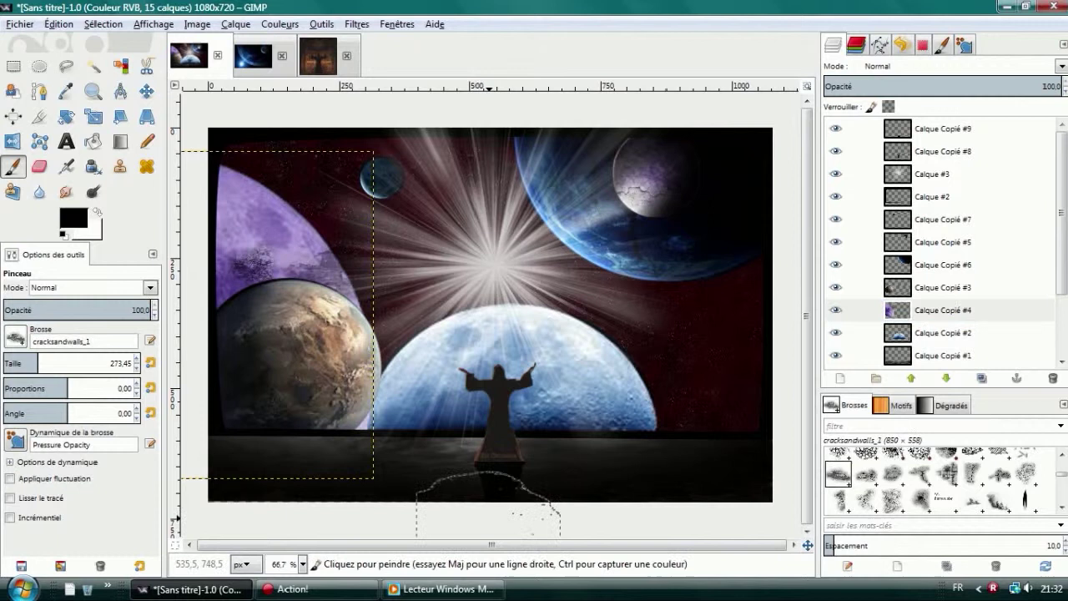
{"action": "key", "text": "f"}
{"action": "key", "text": "e"}
{"action": "left_click_drag", "start_coordinate": [210, 156], "coordinate": [376, 418]}
{"action": "key", "text": "f"}
{"action": "left_click", "coordinate": [265, 188]}
{"action": "left_click", "coordinate": [294, 207]}
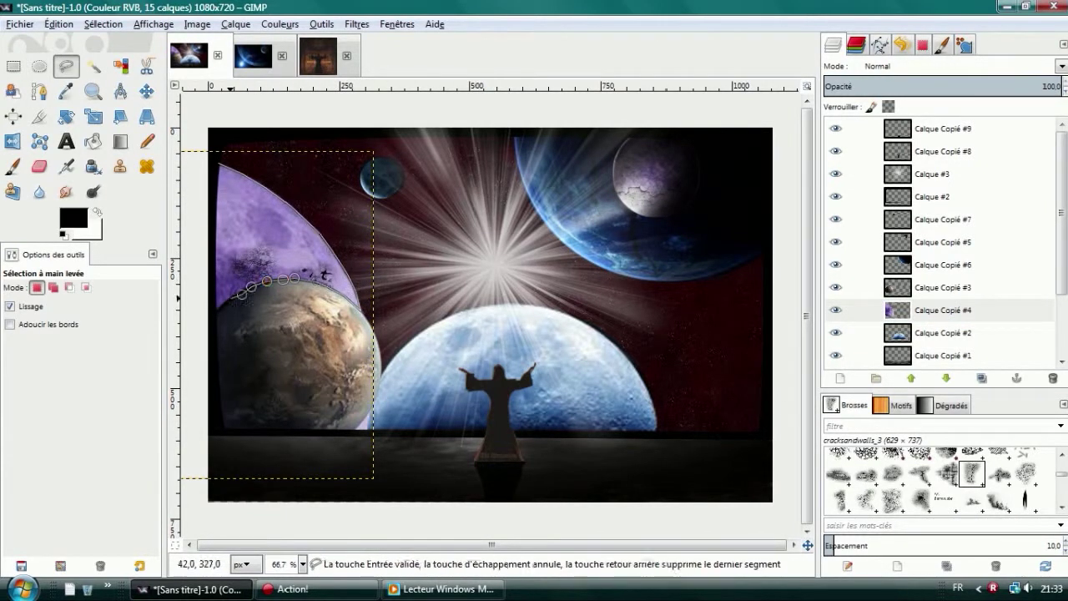
{"action": "key", "text": "Return"}
{"action": "key", "text": "p"}
Ellipse-select and paint cracks onto the moon and the brown planet.
{"action": "left_click", "coordinate": [943, 332]}
{"action": "key", "text": "e"}
{"action": "left_click_drag", "start_coordinate": [376, 301], "coordinate": [709, 501]}
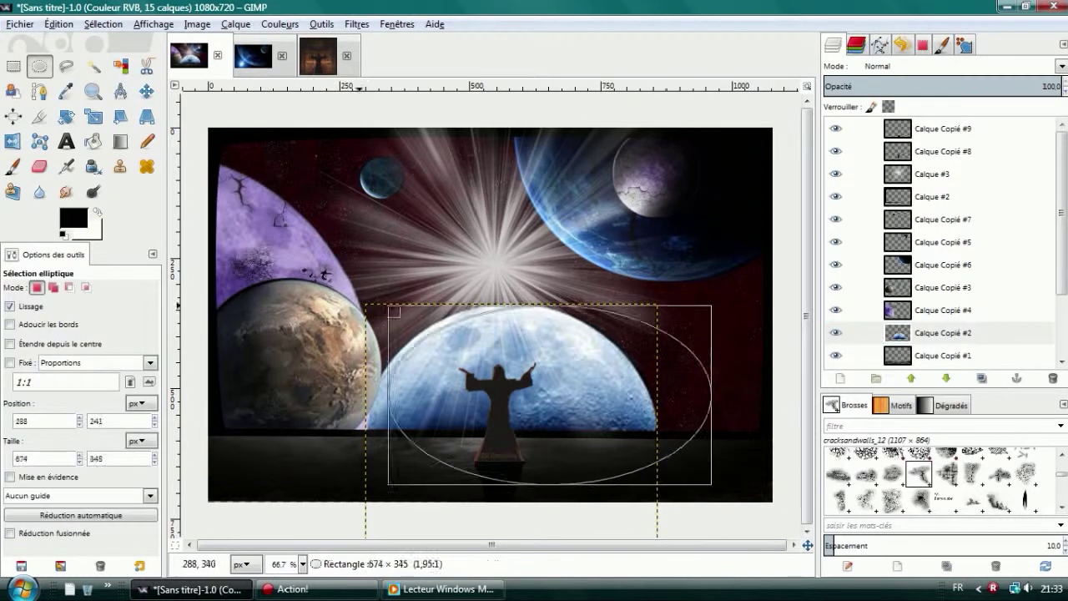
{"action": "key", "text": "p"}
{"action": "left_click", "coordinate": [542, 372]}
{"action": "left_click", "coordinate": [943, 287]}
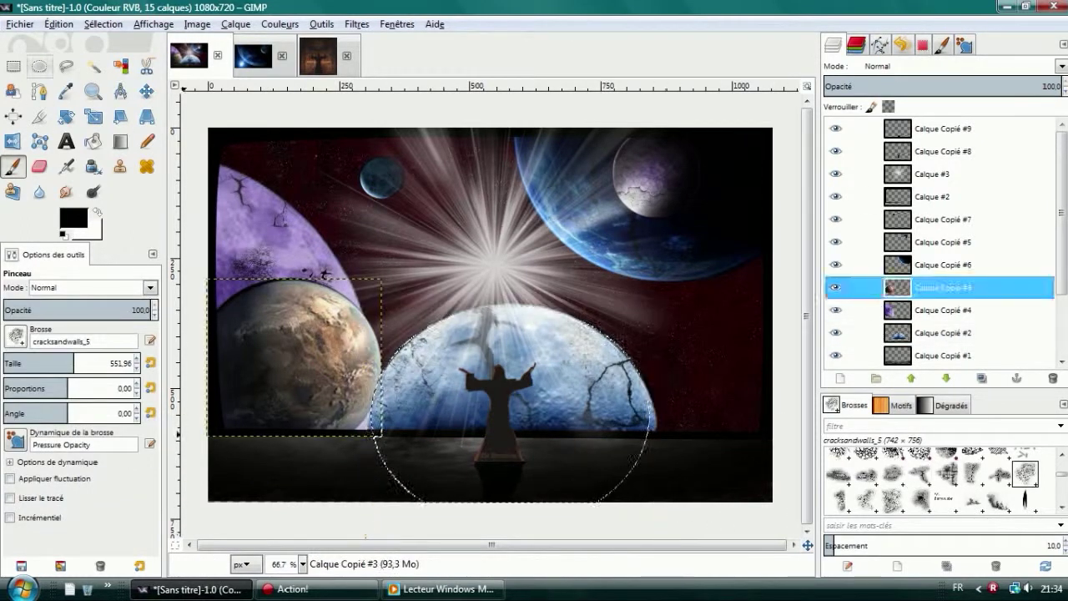
{"action": "key", "text": "e"}
{"action": "left_click_drag", "start_coordinate": [381, 280], "coordinate": [197, 451]}
{"action": "key", "text": "p"}
{"action": "left_click", "coordinate": [334, 409]}
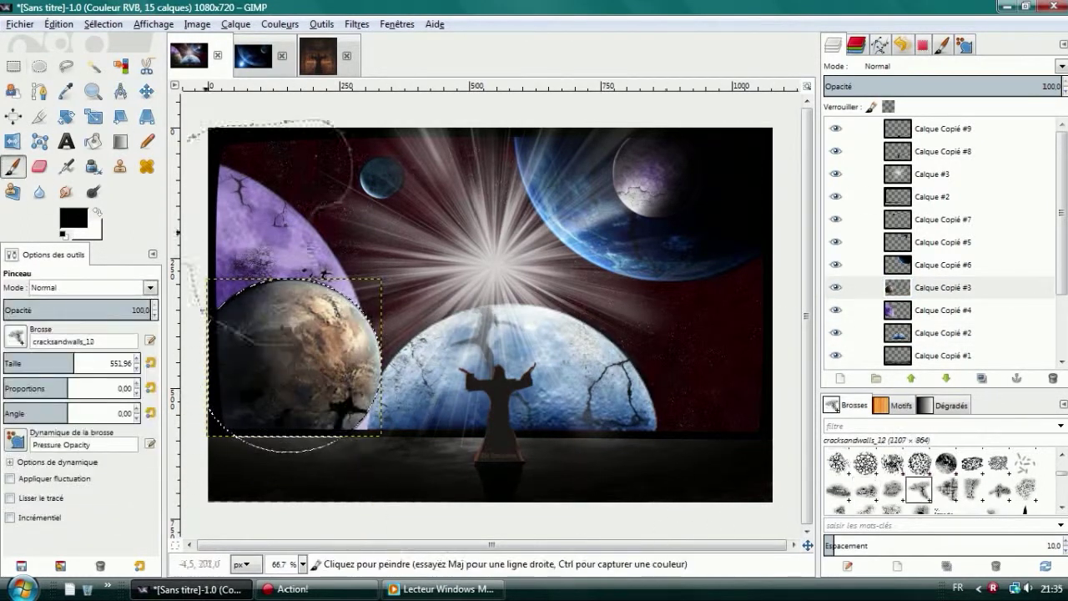
Crack the small moon with another crack brush and draw a text box at lower right.
{"action": "left_click", "coordinate": [866, 499]}
{"action": "left_click", "coordinate": [943, 218]}
{"action": "key", "text": "e"}
{"action": "key", "text": "p"}
{"action": "left_click", "coordinate": [892, 474]}
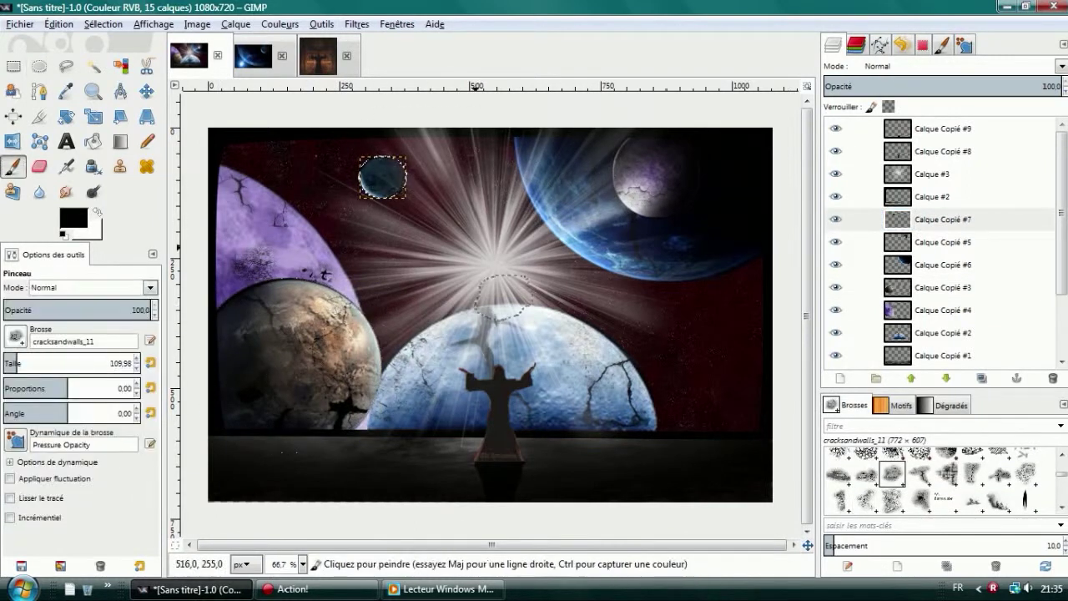
{"action": "key", "text": "t"}
{"action": "left_click_drag", "start_coordinate": [653, 394], "coordinate": [767, 437]}
{"action": "type", "text": "by SkyzzY73"}
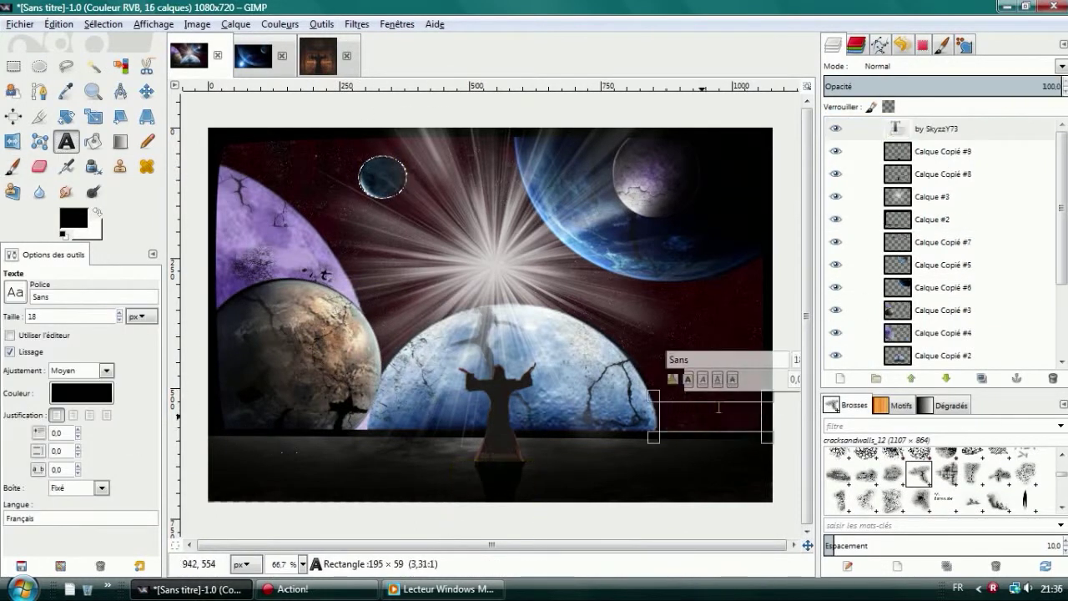
Make the credit blue and set the SPACE CRACK title in Sector 017, size 61.
{"action": "left_click", "coordinate": [15, 291]}
{"action": "left_click", "coordinate": [52, 412]}
{"action": "left_click_drag", "start_coordinate": [252, 442], "coordinate": [461, 509]}
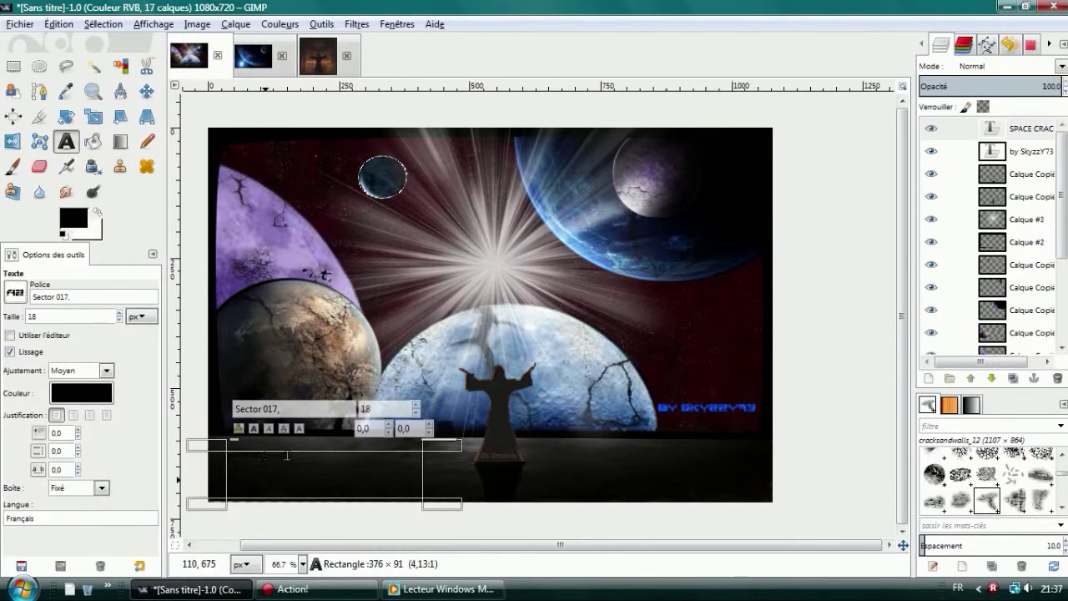
{"action": "left_click", "coordinate": [72, 218]}
{"action": "left_click", "coordinate": [205, 498]}
{"action": "type", "text": "61"}
{"action": "key", "text": "shift+p"}
Tilt the SPACE CRACK title into perspective.
{"action": "key", "text": "Escape"}
{"action": "key", "text": "r"}
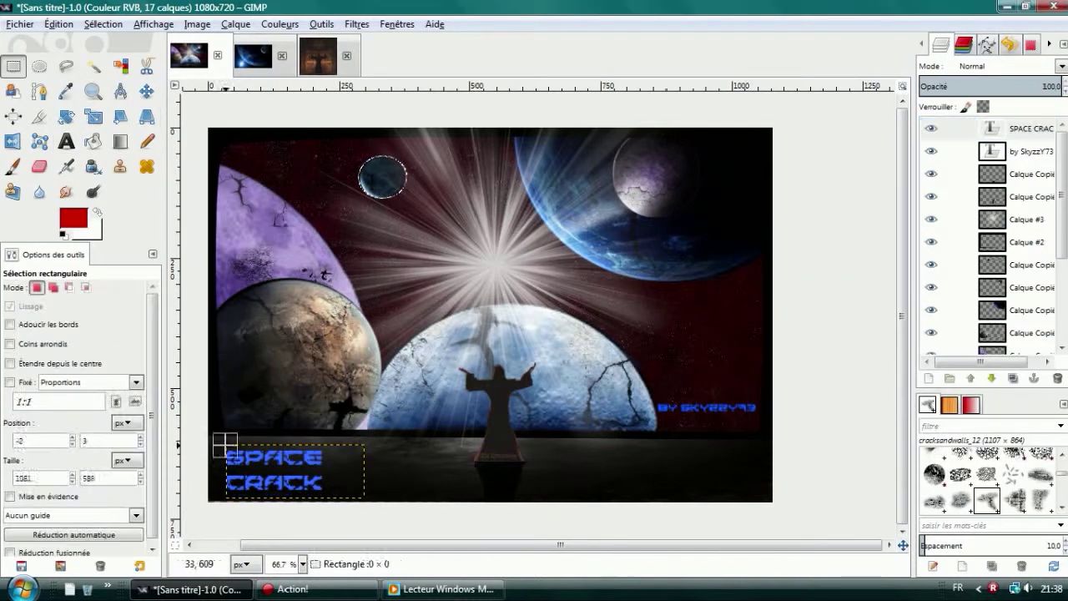
{"action": "key", "text": "shift+p"}
{"action": "left_click_drag", "start_coordinate": [227, 446], "coordinate": [245, 459]}
Finish the title's perspective, then select and copy the lower-right blue credit.
{"action": "key", "text": "Return"}
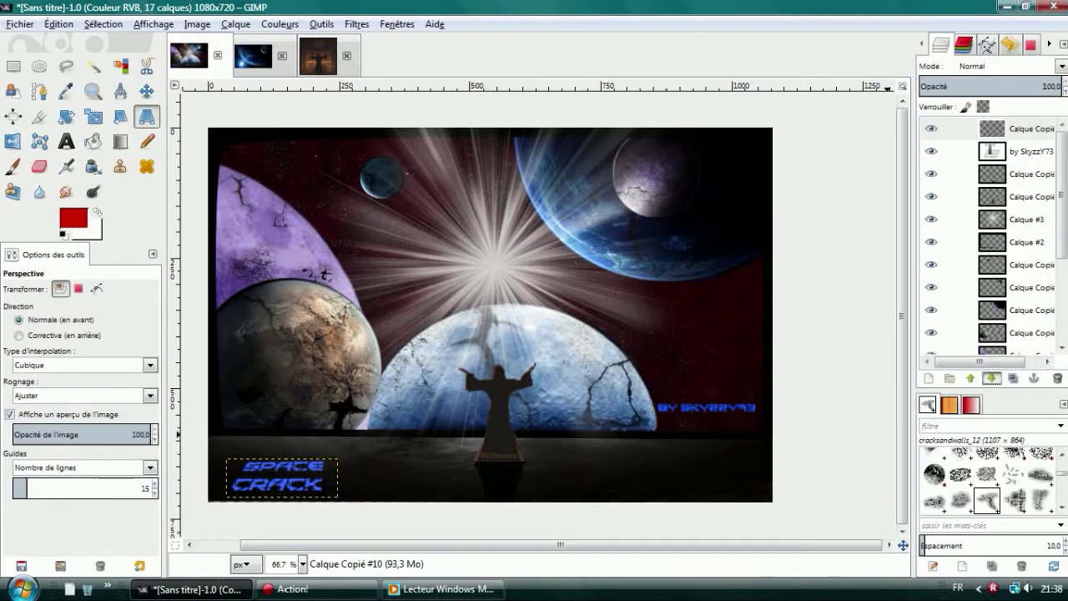
{"action": "scroll", "coordinate": [988, 233], "scroll_direction": "up", "scroll_amount": 5}
{"action": "key", "text": "r"}
{"action": "left_click_drag", "start_coordinate": [657, 404], "coordinate": [760, 426]}
{"action": "key", "text": "ctrl+c"}
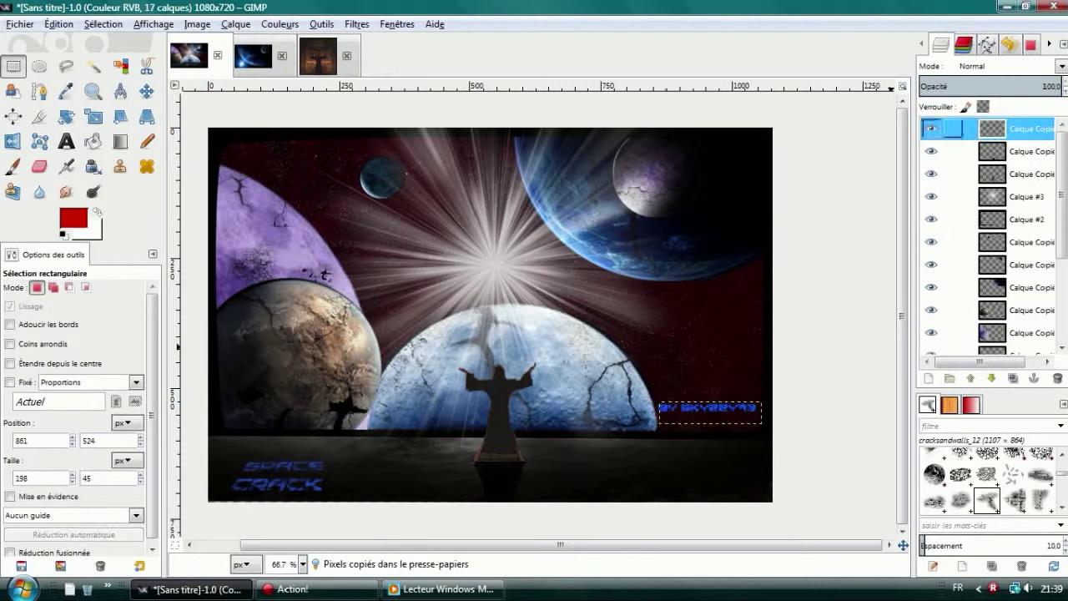
Tilt the copied credit in perspective and position it on the lower-right floor.
{"action": "key", "text": "shift+p"}
{"action": "left_click", "coordinate": [663, 416]}
{"action": "key", "text": "Return"}
{"action": "key", "text": "m"}
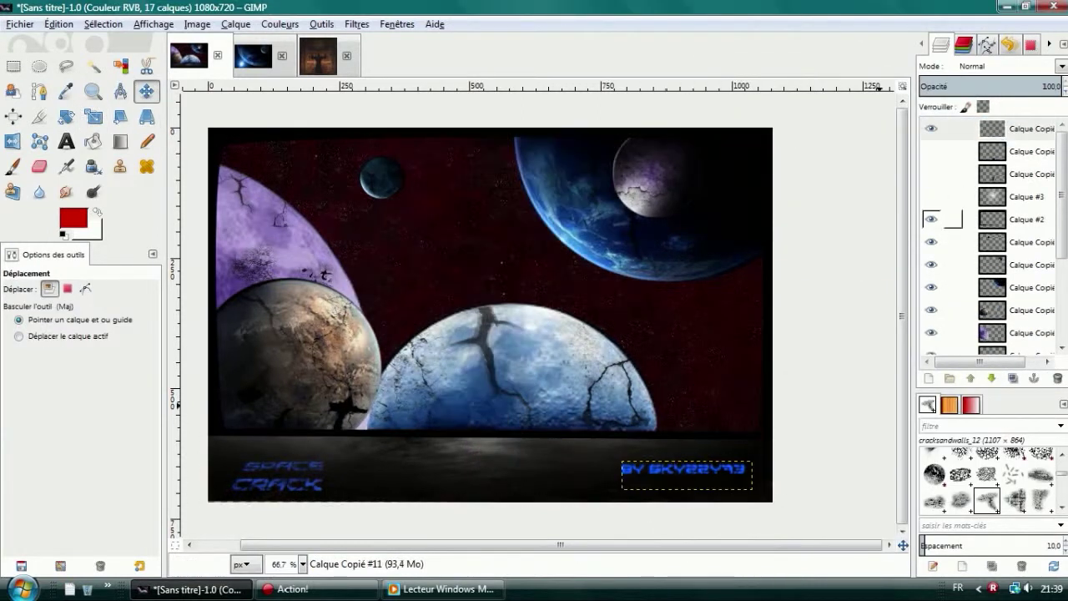
{"action": "key", "text": "shift+p"}
{"action": "key", "text": "Return"}
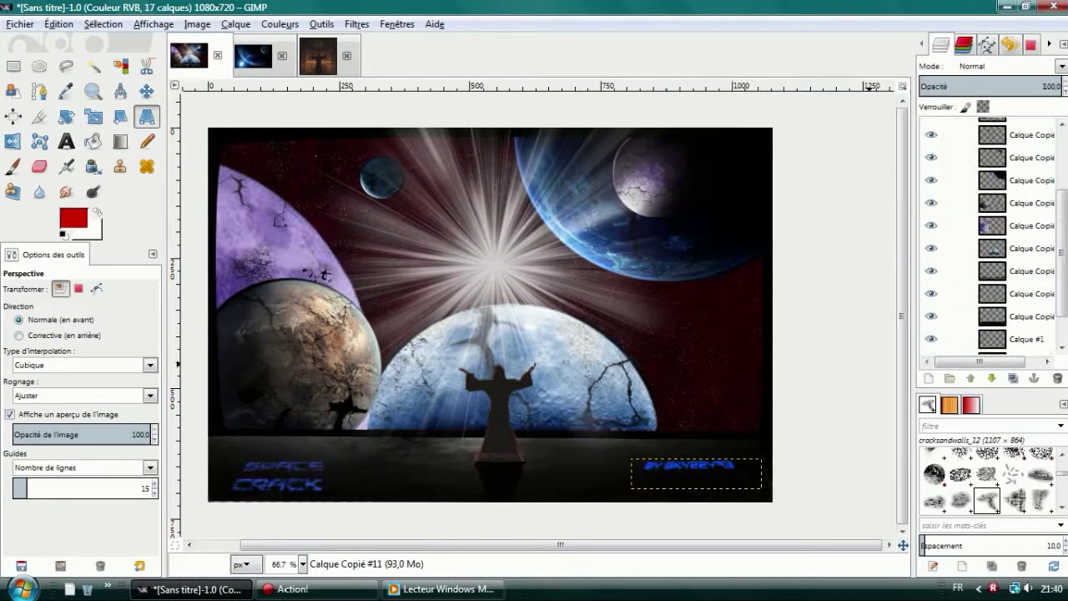